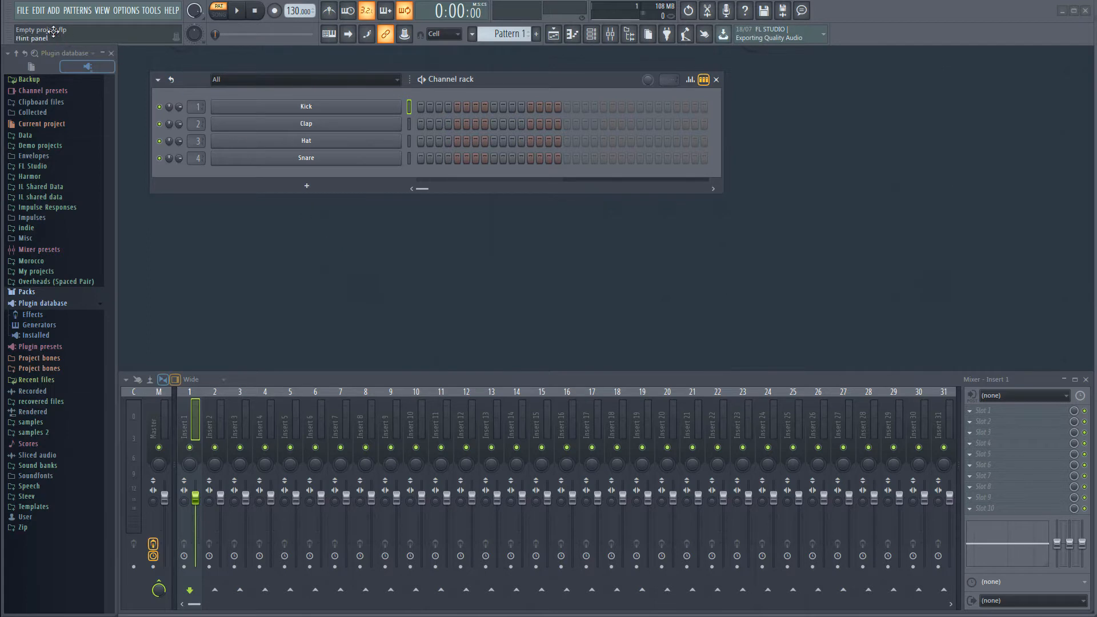
Create a new project from the minimal template "Basic with limiter" and show the Channel rack
left_click(23, 11)
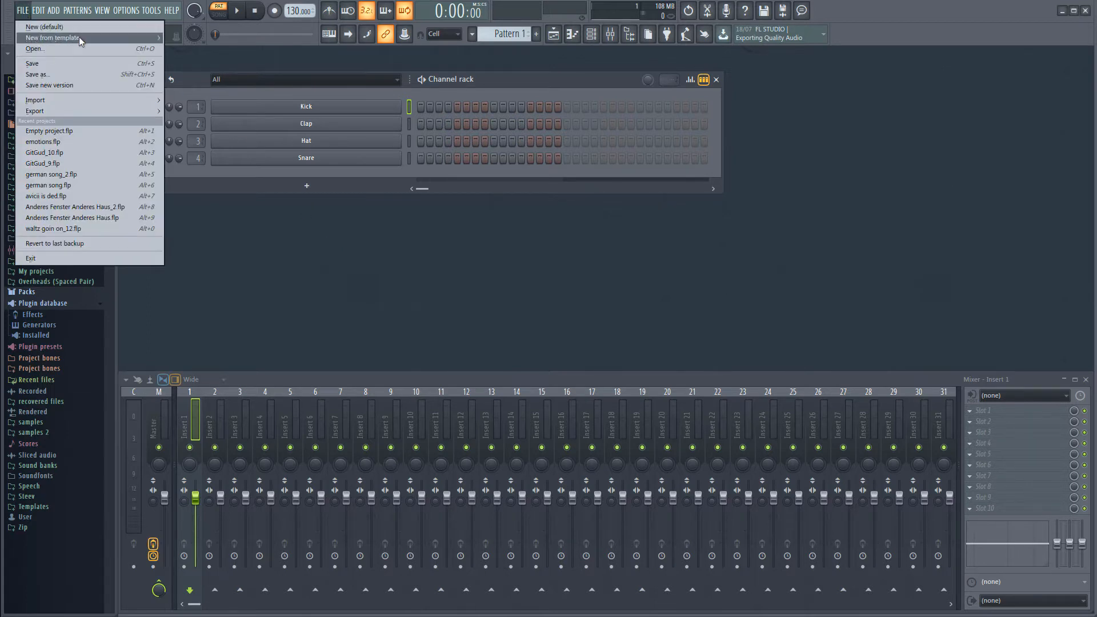
mouse_move(80, 38)
mouse_move(308, 50)
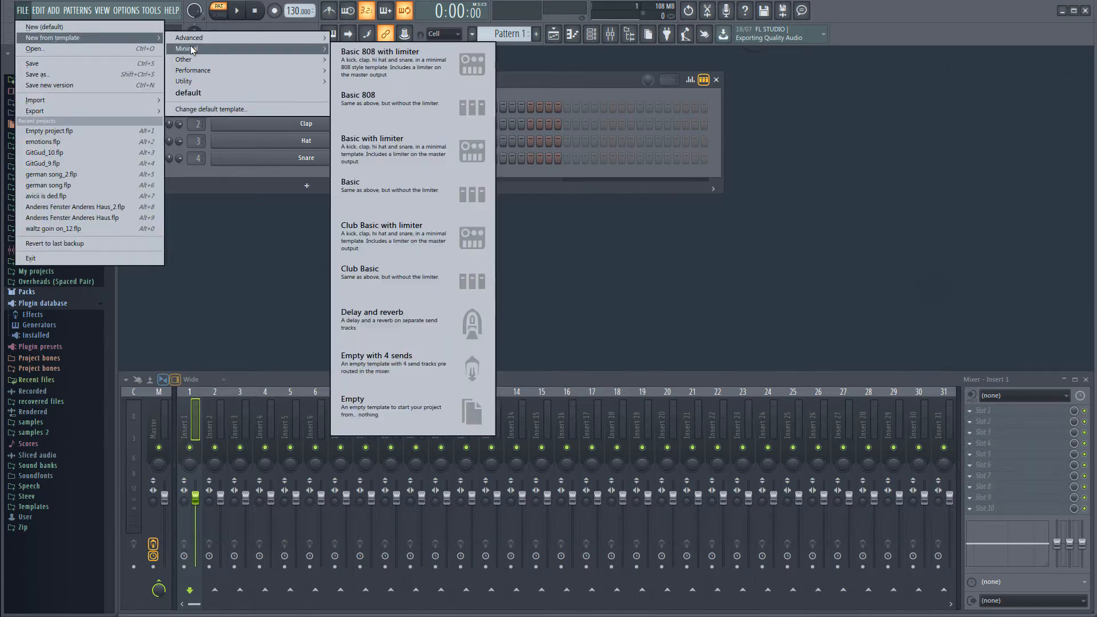
left_click(412, 139)
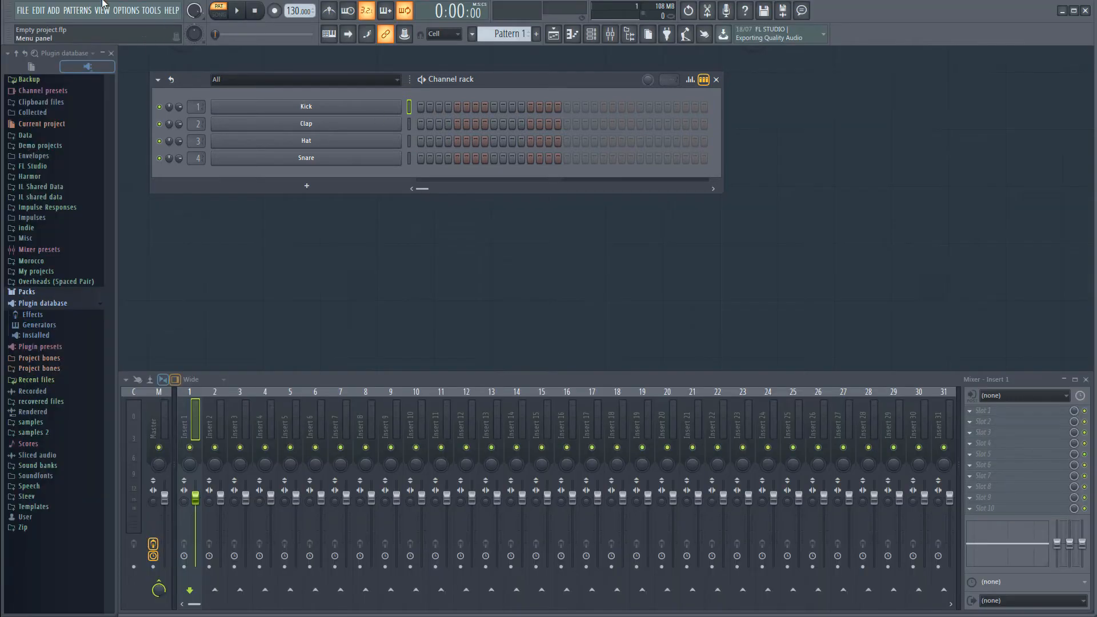
left_click(102, 10)
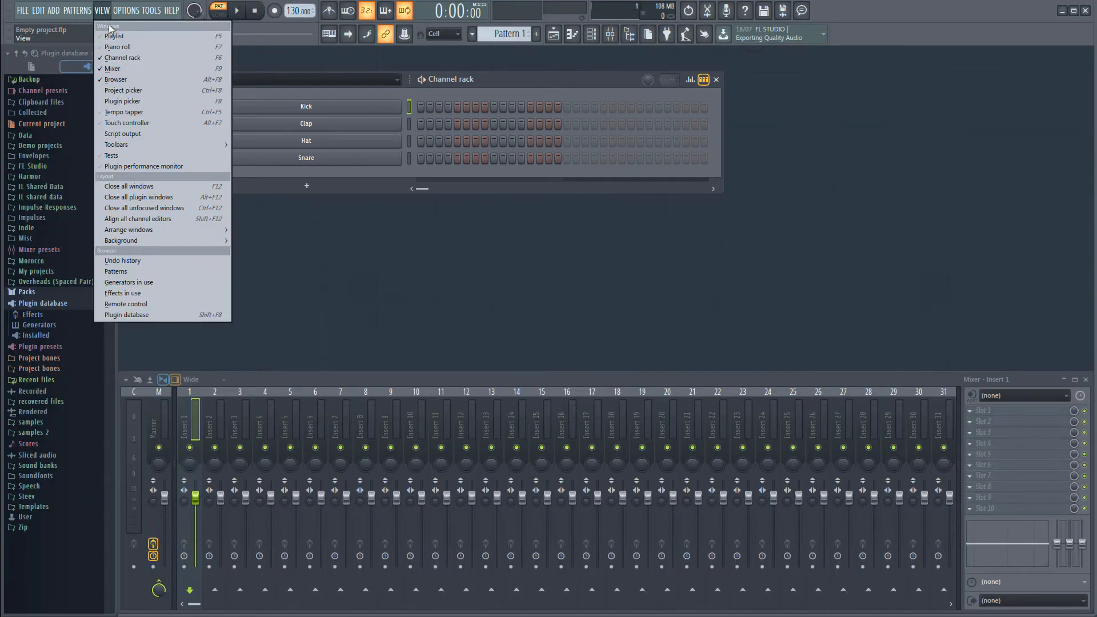
left_click(126, 59)
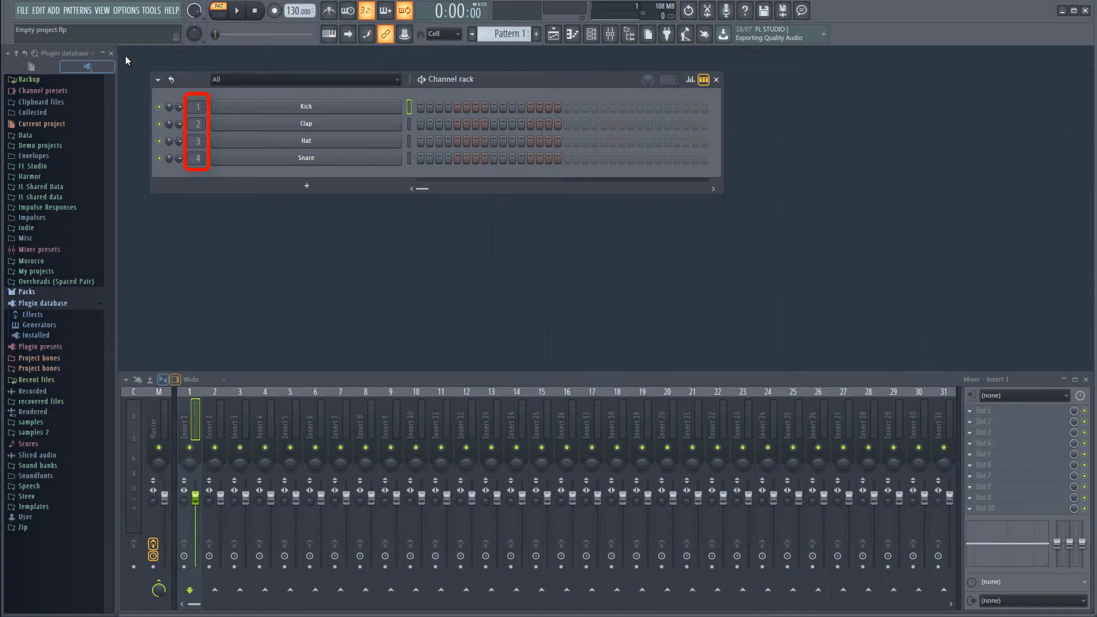
Open the Kick channel's settings, audition its sample from the waveform and close the settings
left_click(277, 109)
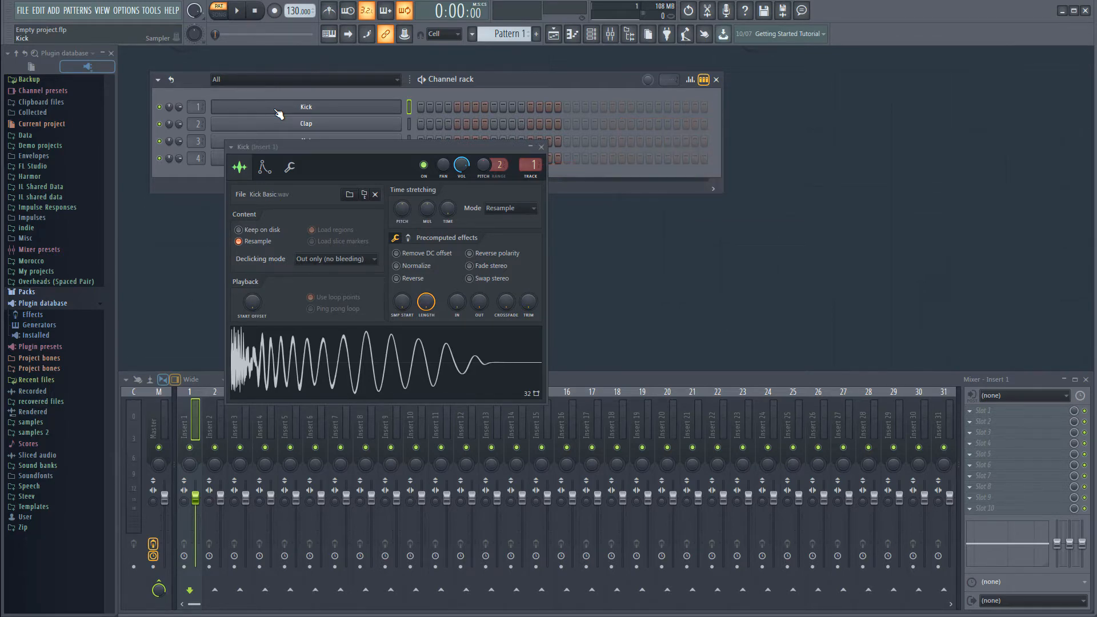
left_click(317, 346)
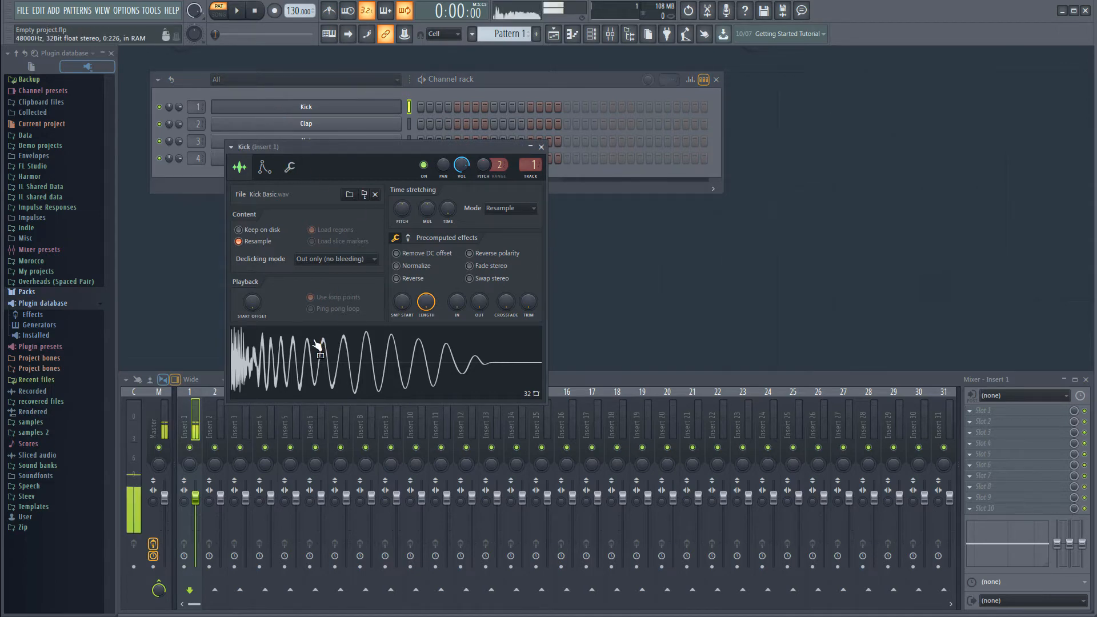
left_click(317, 346)
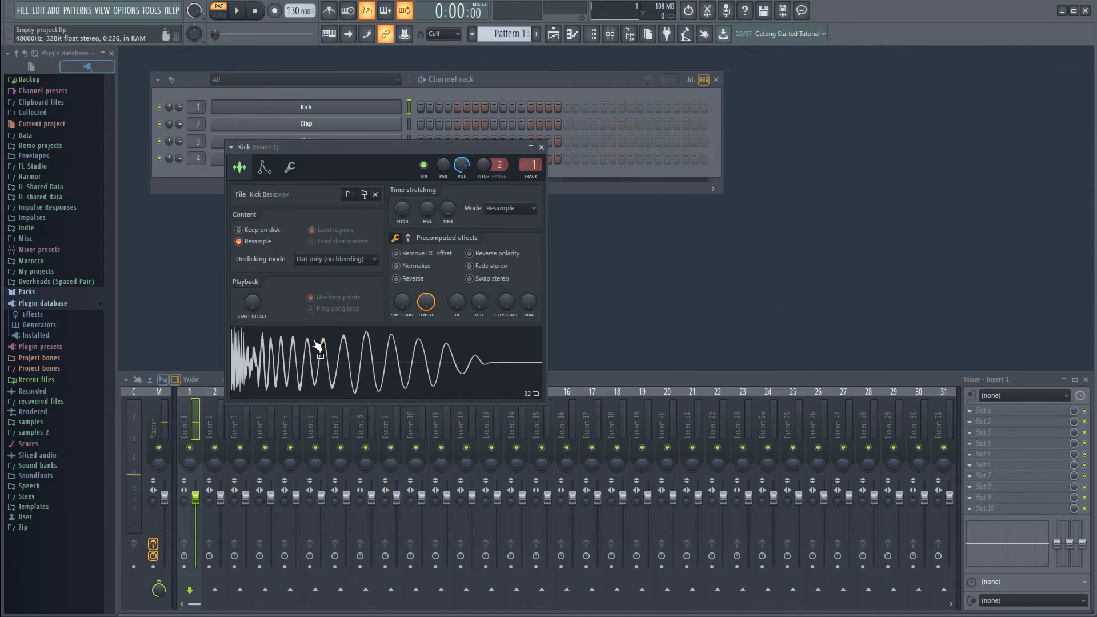
key("Escape")
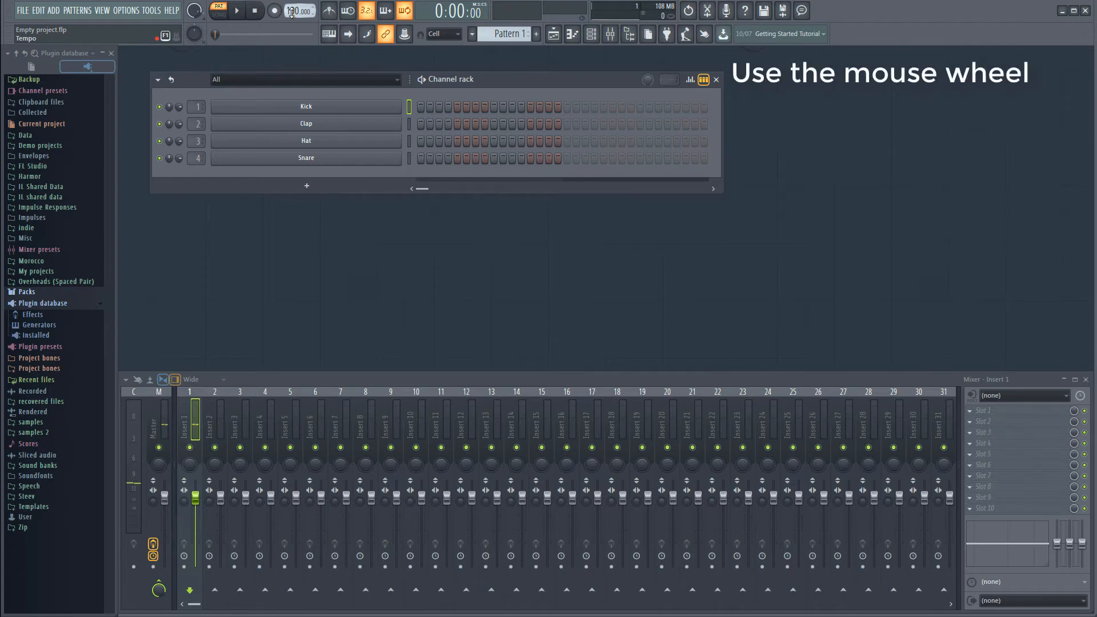
Try out different project tempos, ending at about 122 BPM
scroll(292, 12, "up", 6)
scroll(289, 13, "up", 2)
scroll(307, 12, "up", 10)
scroll(305, 11, "up", 20)
scroll(301, 12, "down", 20)
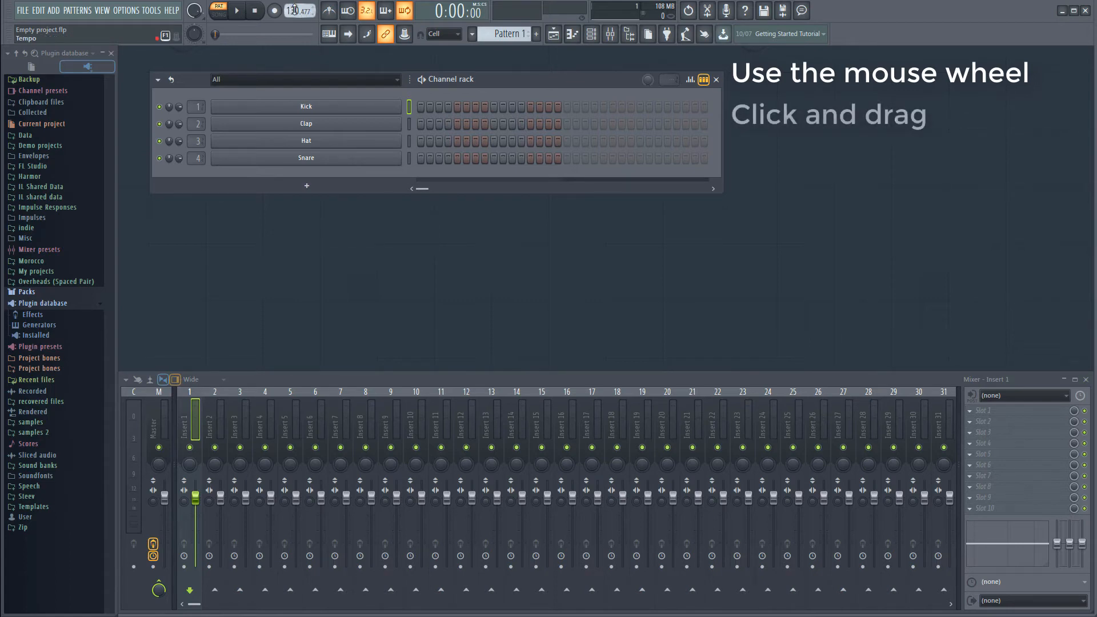
mouse_move(291, 7)
left_mouse_down()
mouse_move(291, 32)
mouse_move(291, 21)
left_mouse_up()
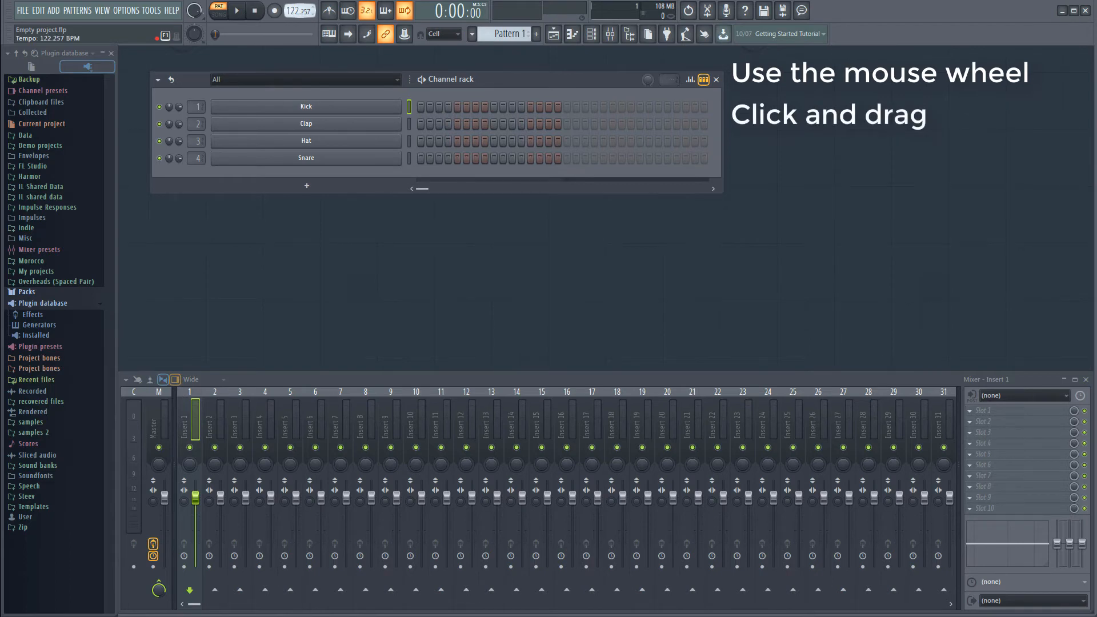
Set the project tempo to exactly 128 BPM
right_click(303, 11)
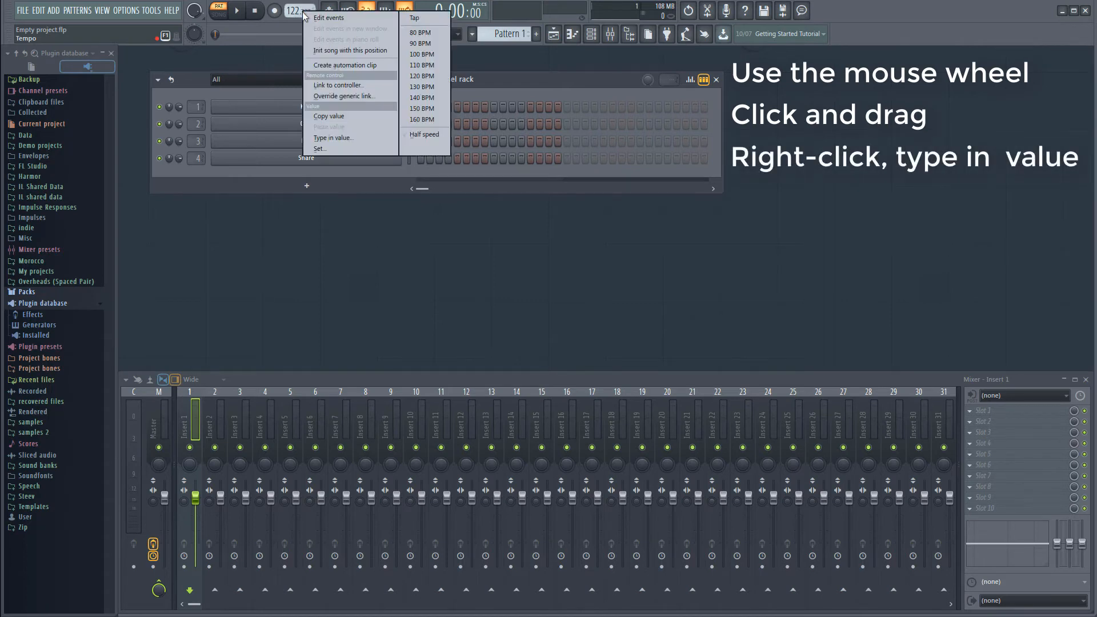
left_click(348, 139)
type("128")
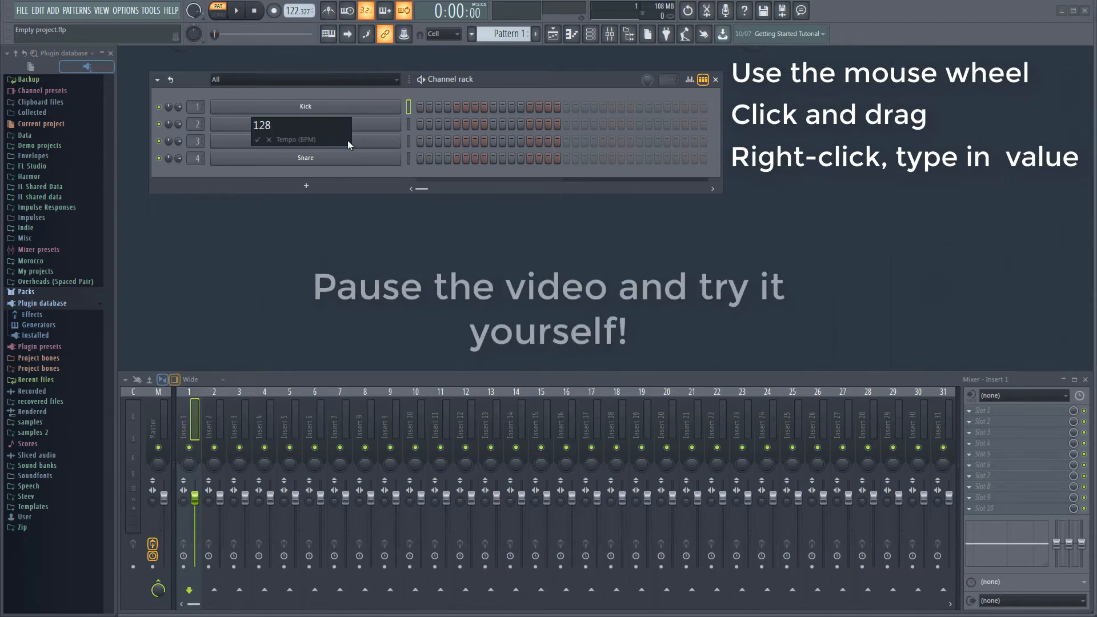
key("Return")
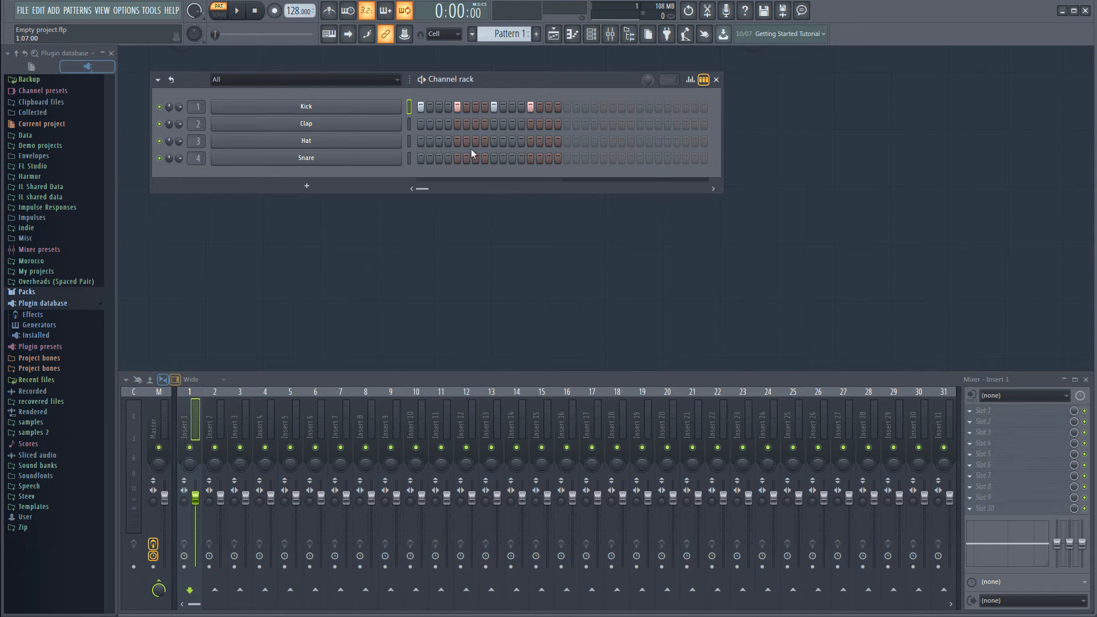
Add Snare hits on steps 5 and 13 and fill the Hat channel on each 2 steps
left_click(457, 158)
right_click(383, 141)
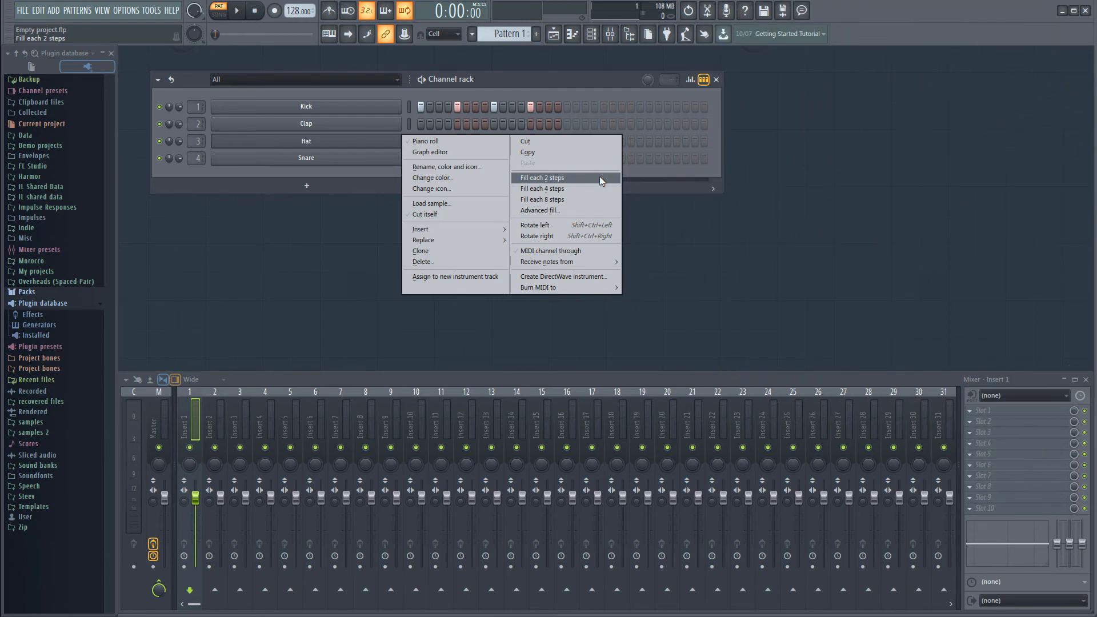
left_click(599, 177)
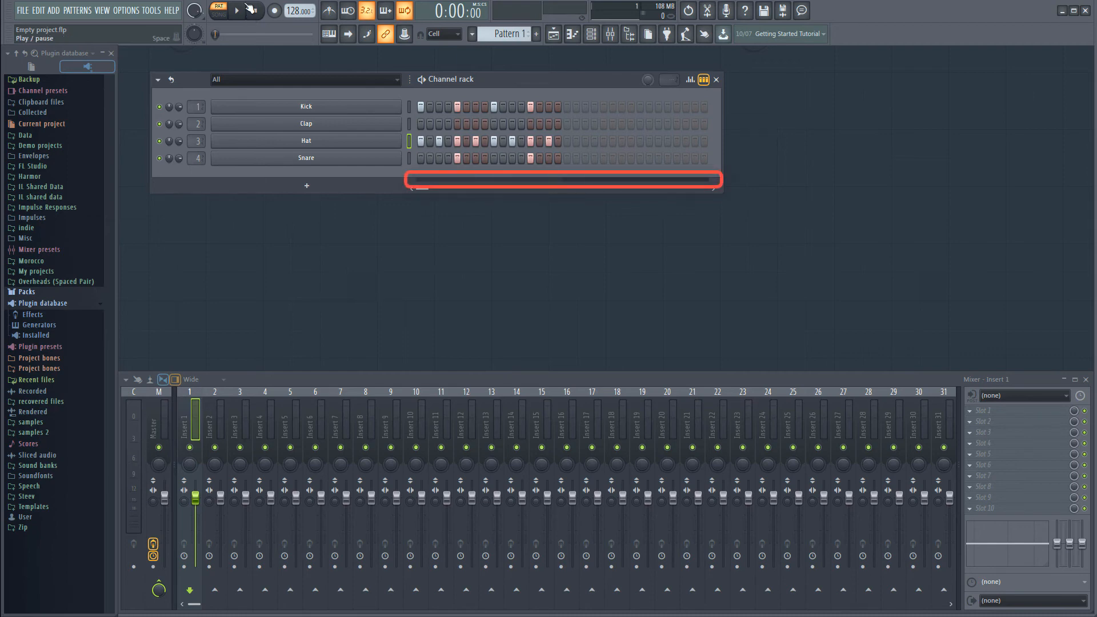
Play back the drum pattern, toggle between pattern and song mode and back, and play the pattern again
key("space")
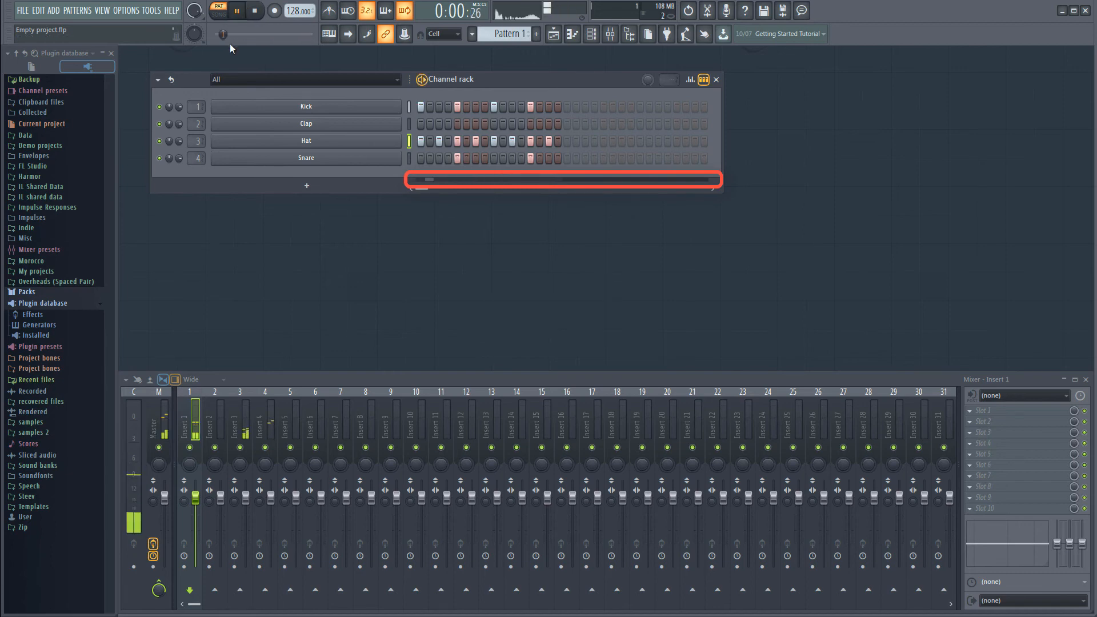
key("space")
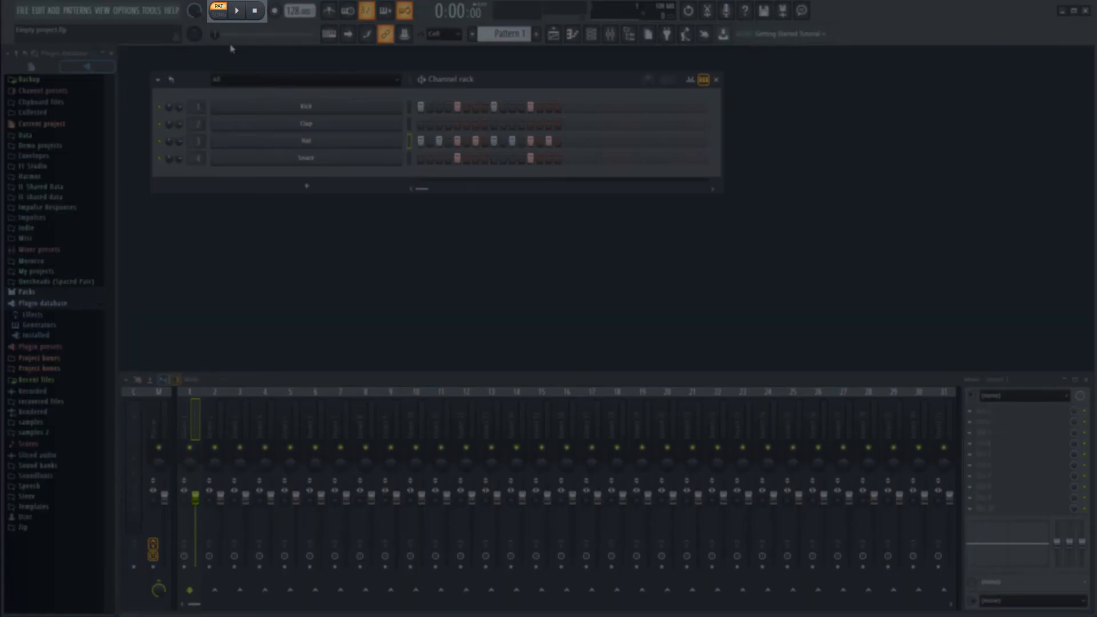
key("l")
key("l")
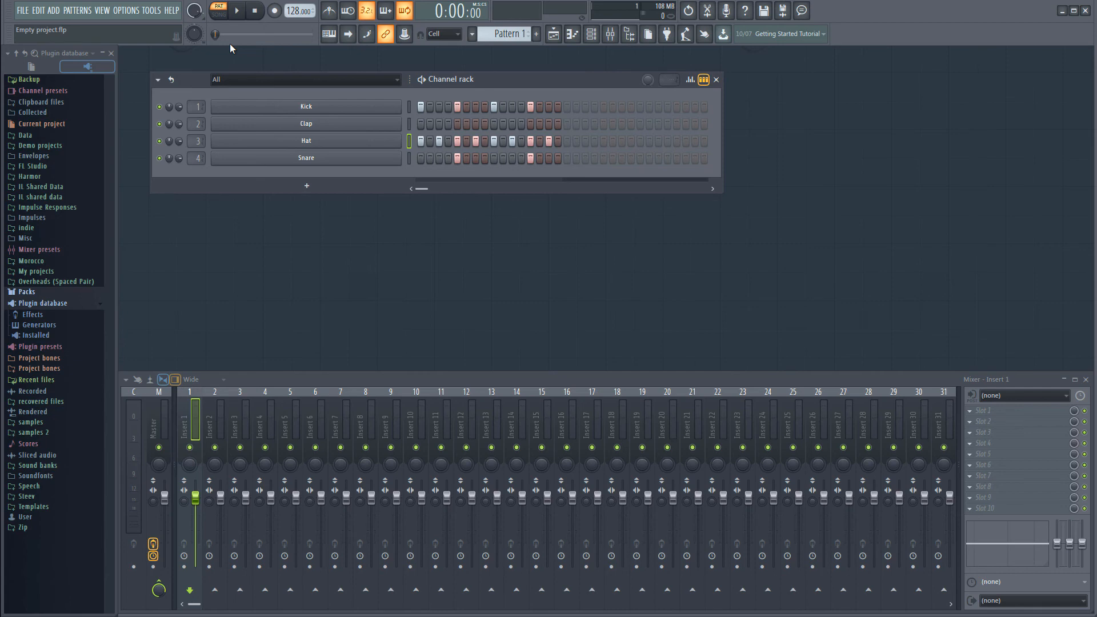
key("space")
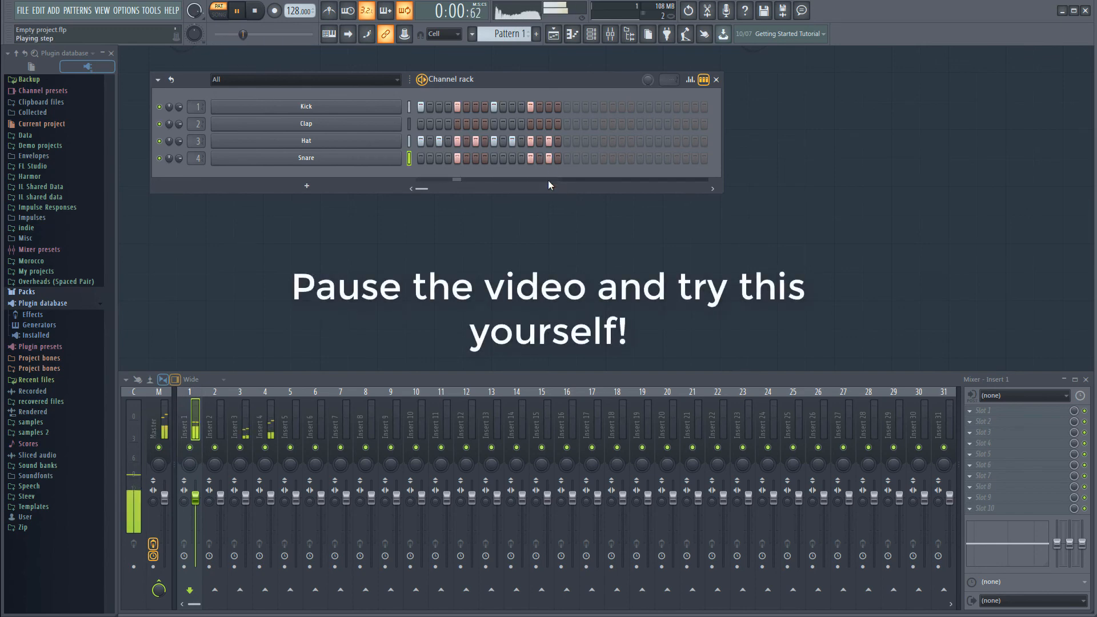
key("space")
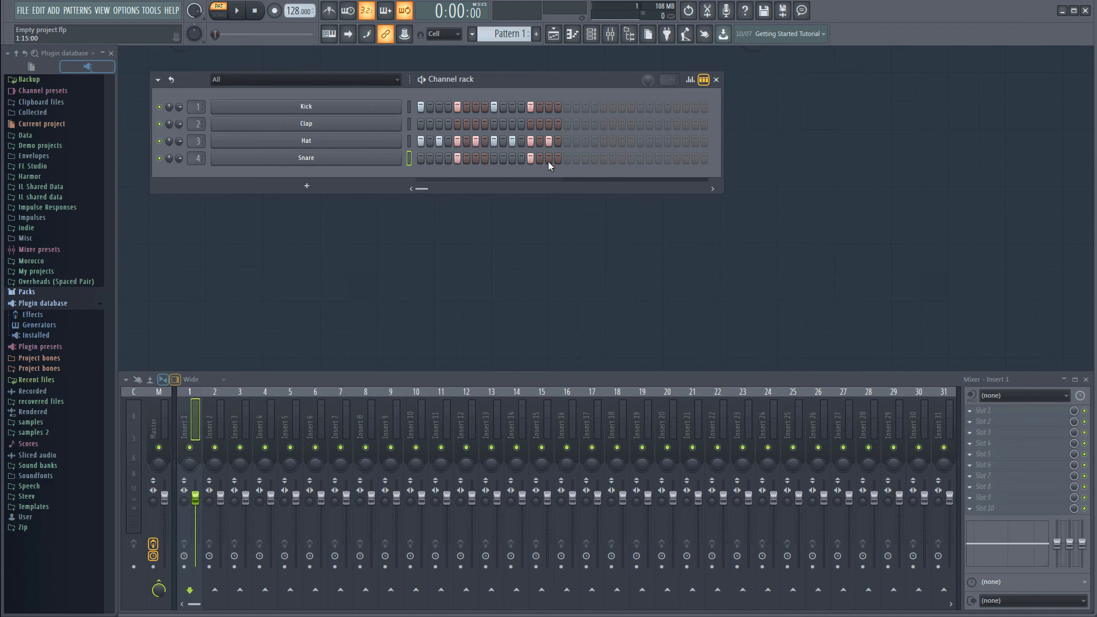
Save the project as "My First Banger" in the Tutorial folder
key("ctrl+s")
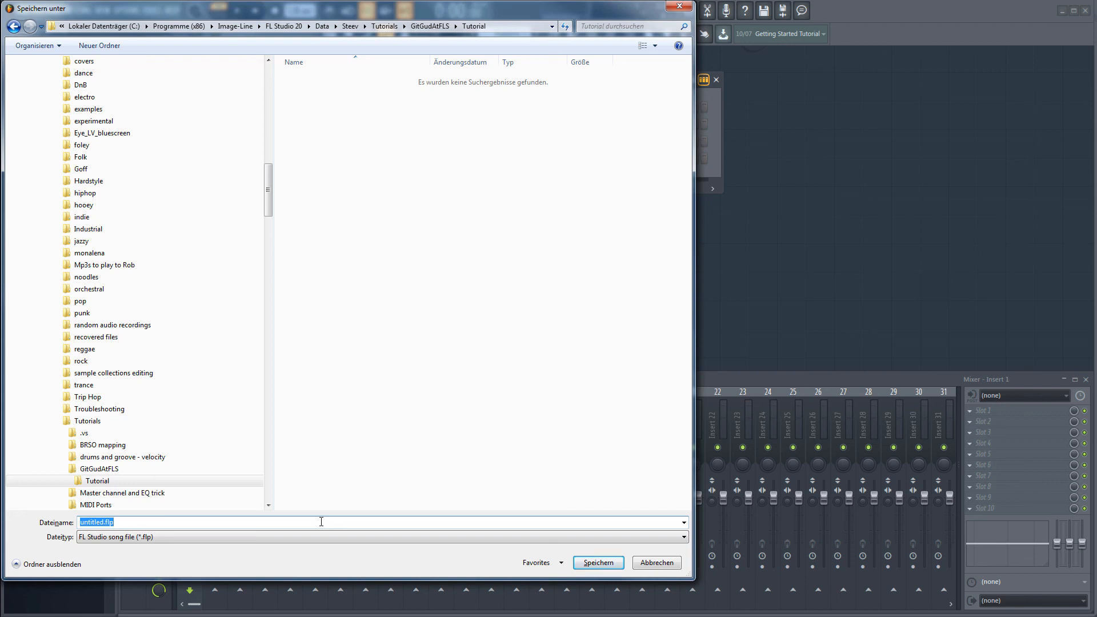
type("My First Banger")
key("Return")
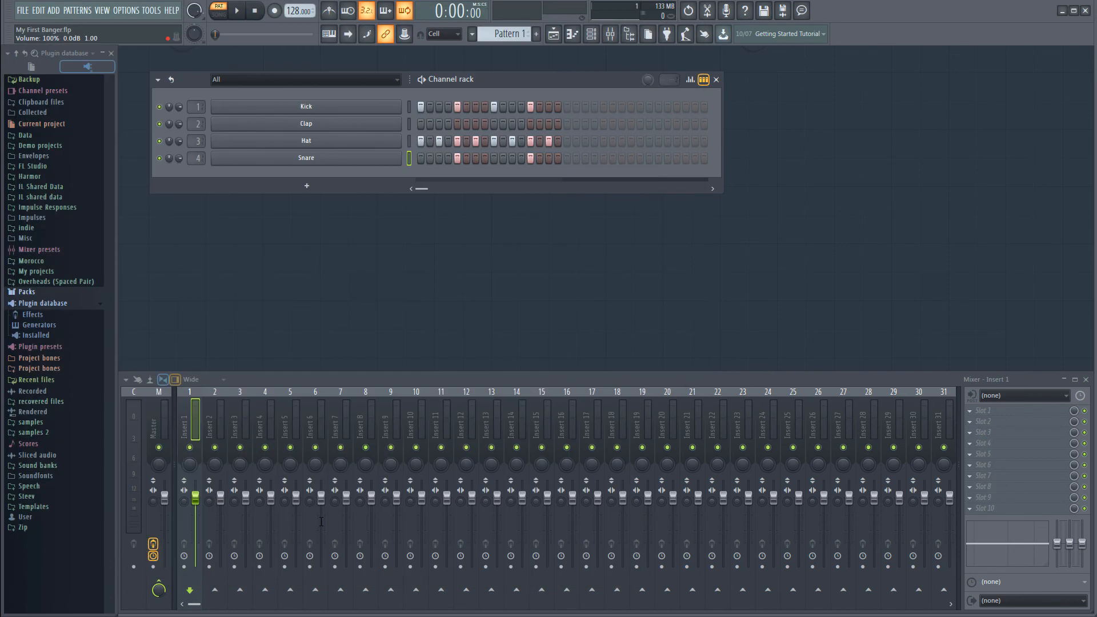